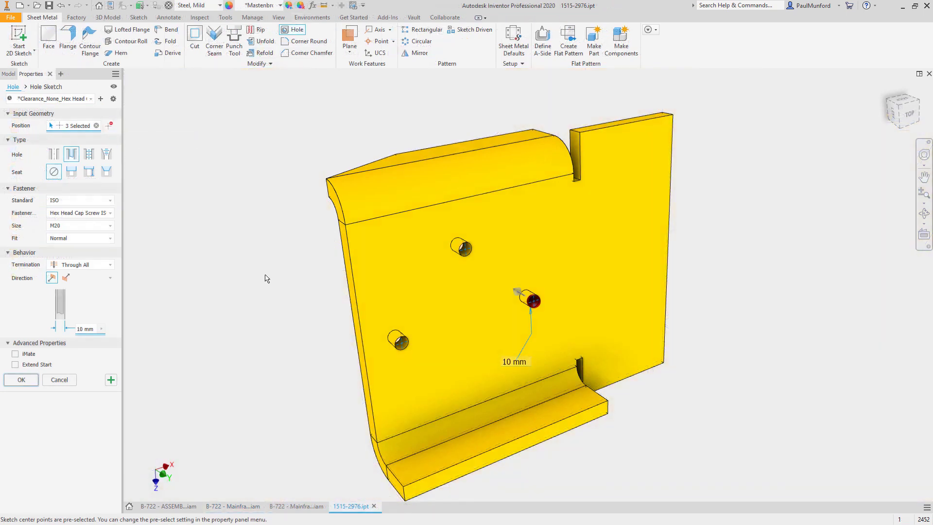
Drop the top hole point and finish the Ø60 through hole
right_click(470, 249)
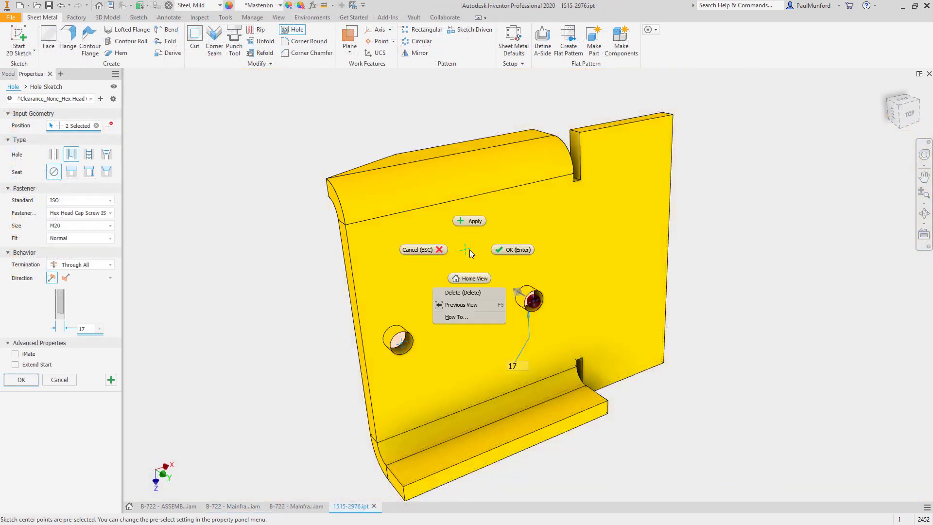
click(477, 221)
right_click(477, 221)
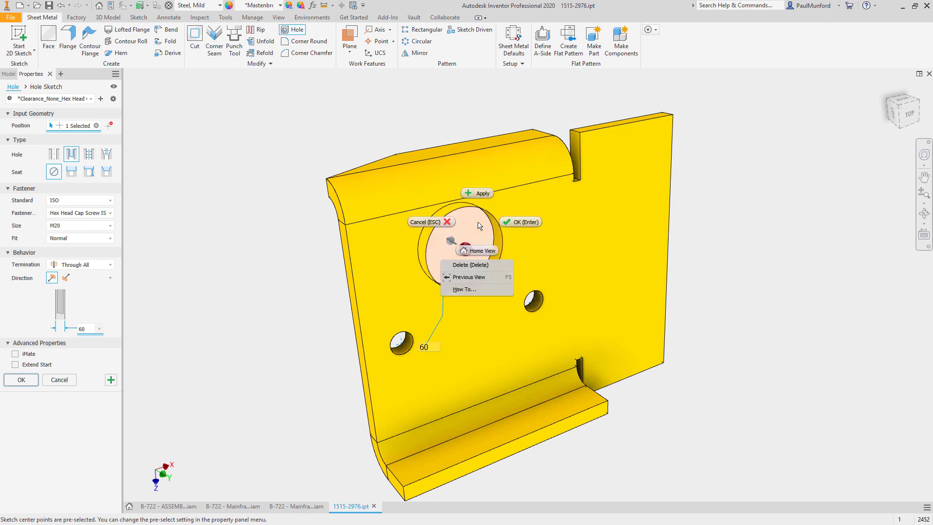
click(486, 194)
Add two Ø22 holes at the plate's right side using the saved 22 mm preset
click(110, 127)
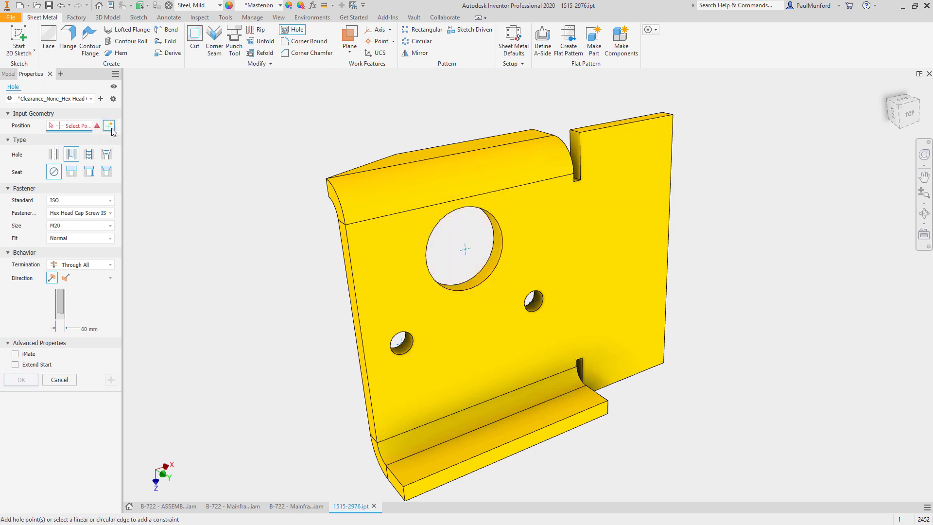
click(91, 98)
click(136, 130)
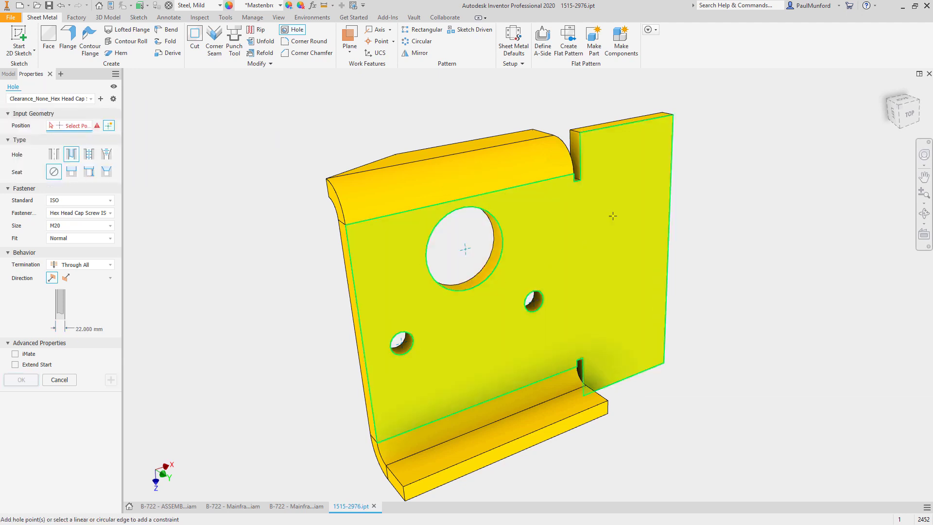
click(627, 180)
click(627, 308)
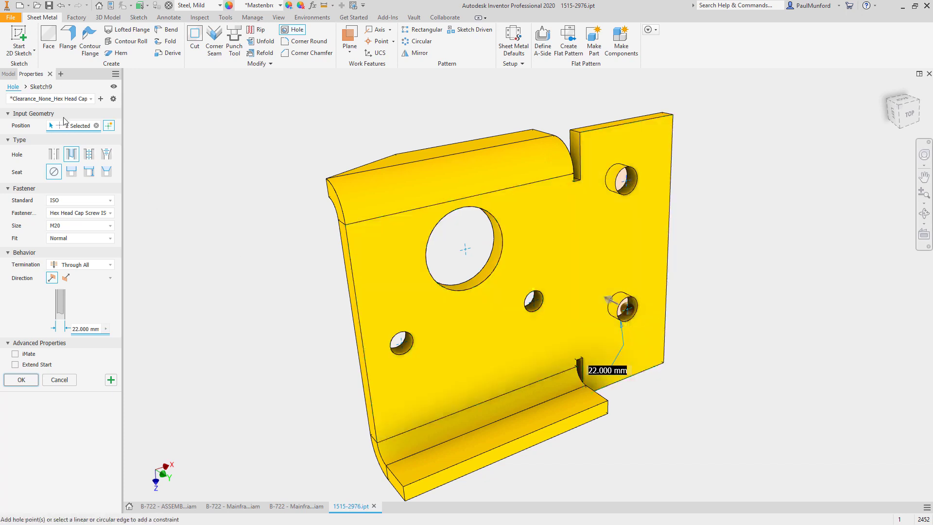
click(45, 88)
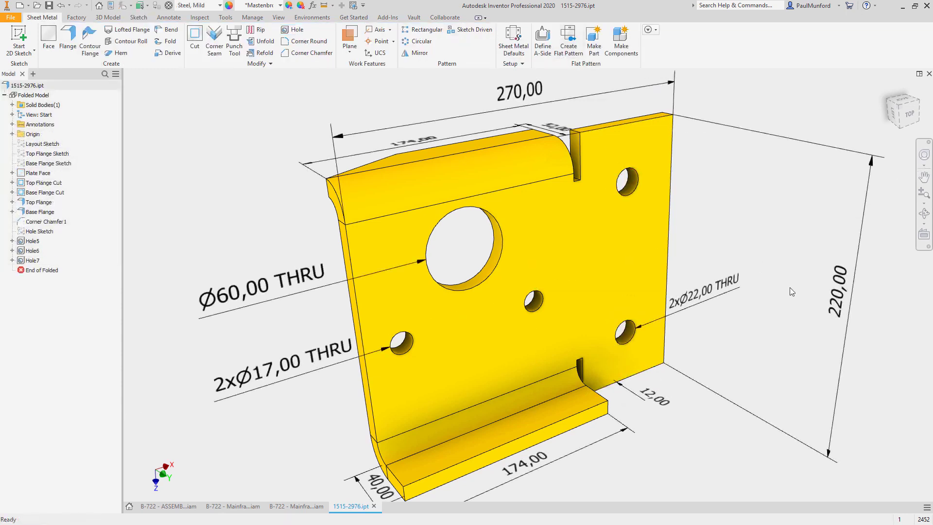
Change the 220,00 dimension's annotation plane to the plate's front face
right_click(835, 293)
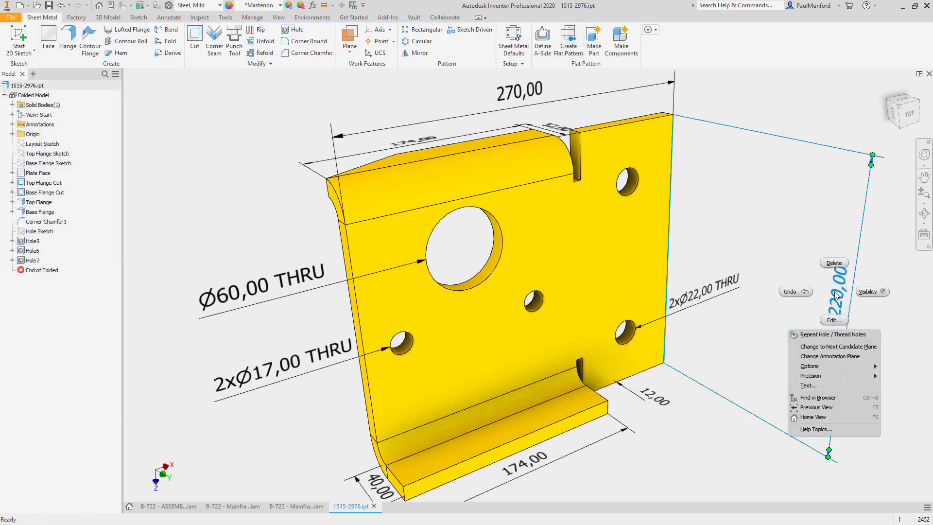
click(832, 360)
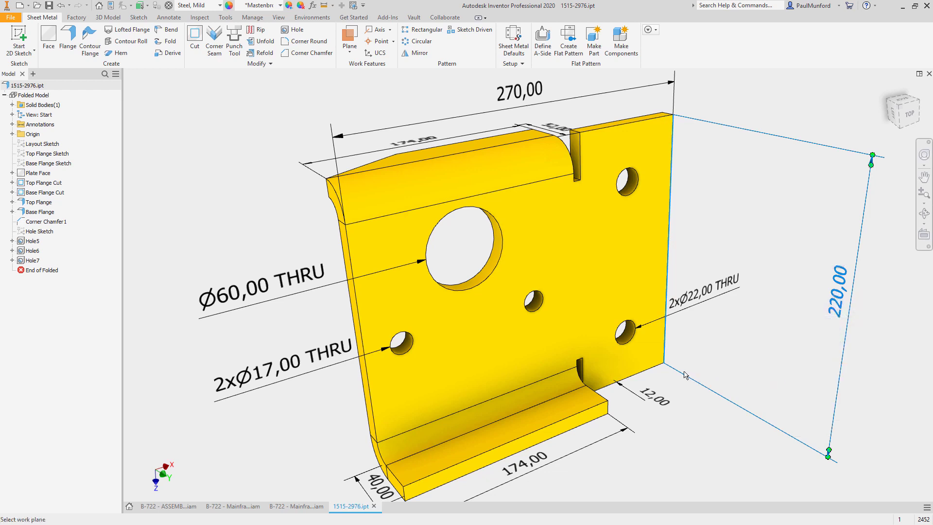
click(657, 359)
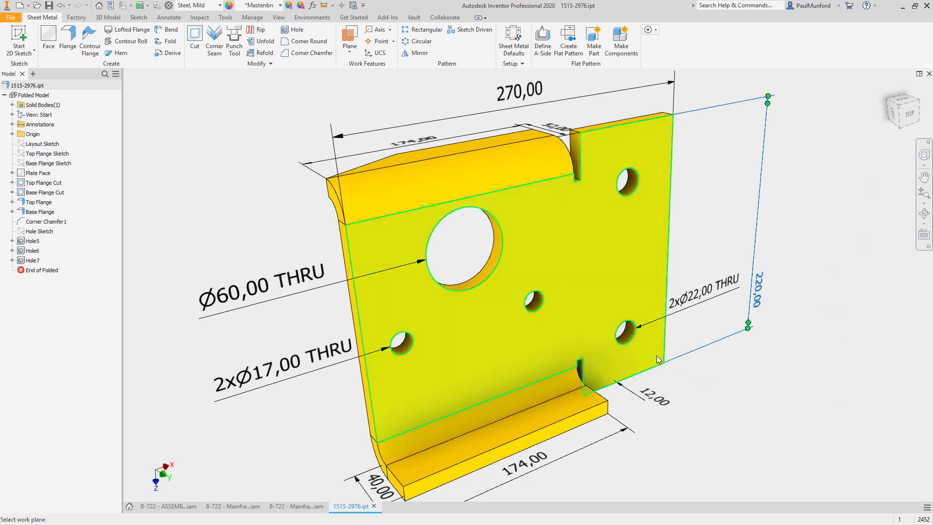
right_click(689, 376)
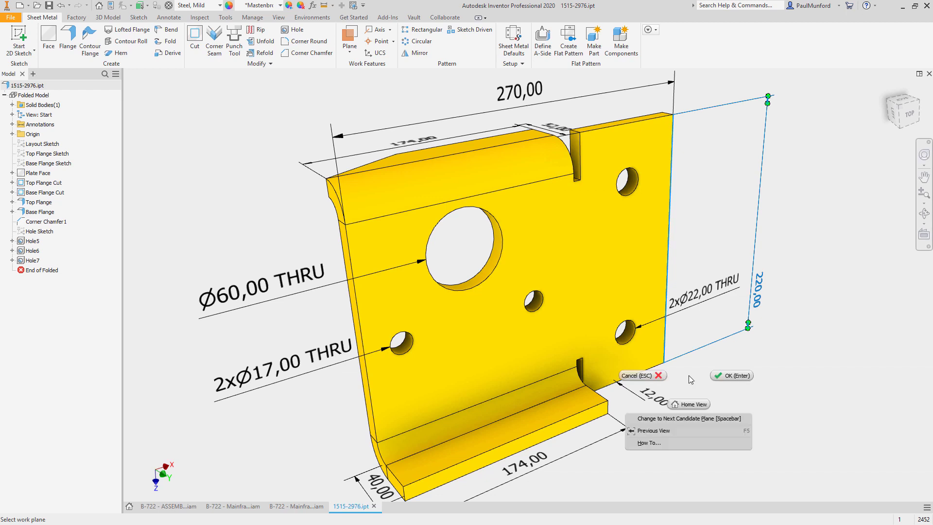
click(732, 375)
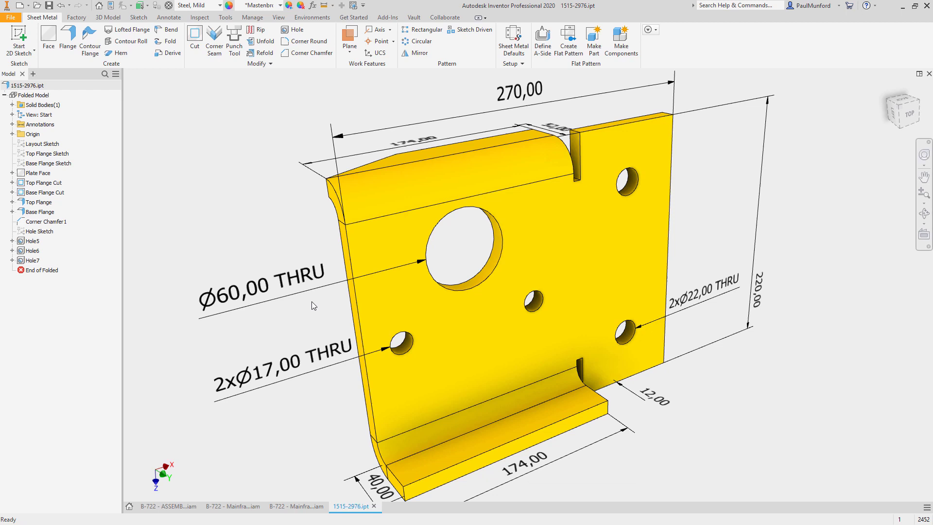
Enable Show Extended Names under the browser's Display Preferences
click(116, 74)
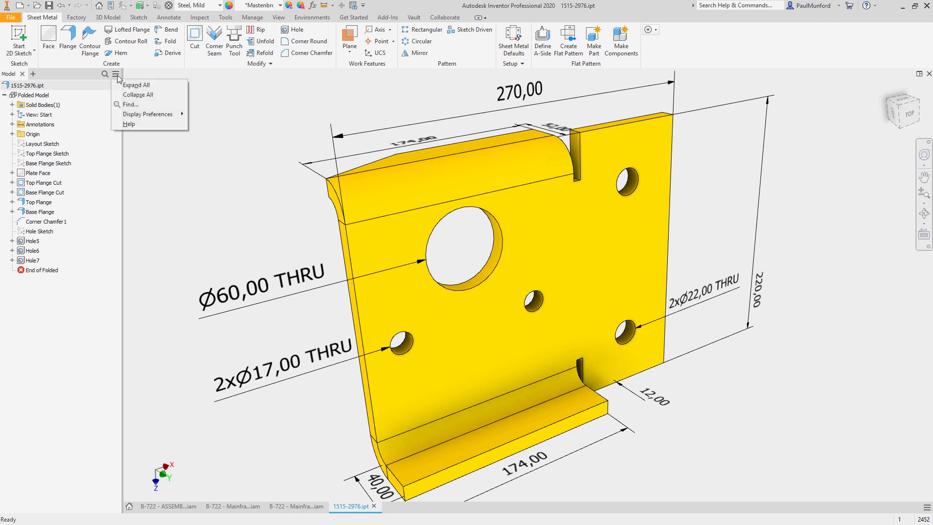
mouse_move(127, 116)
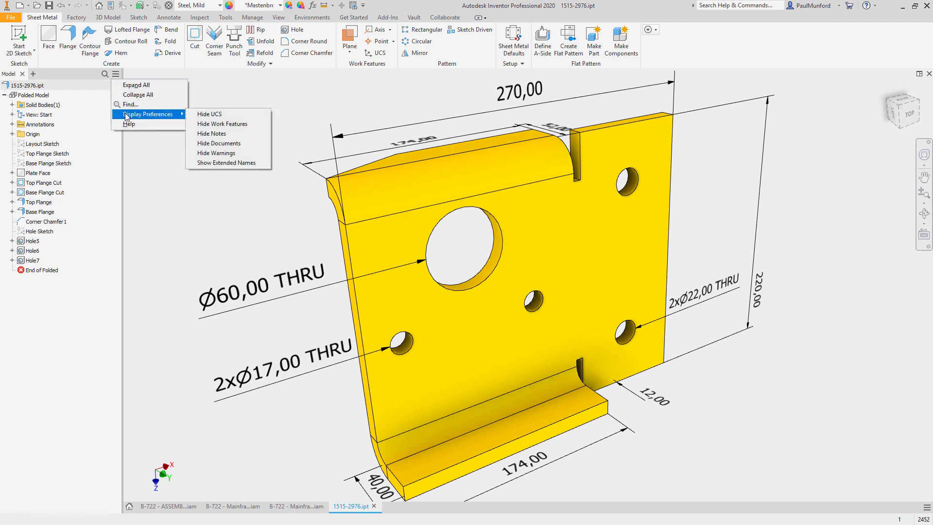
click(212, 164)
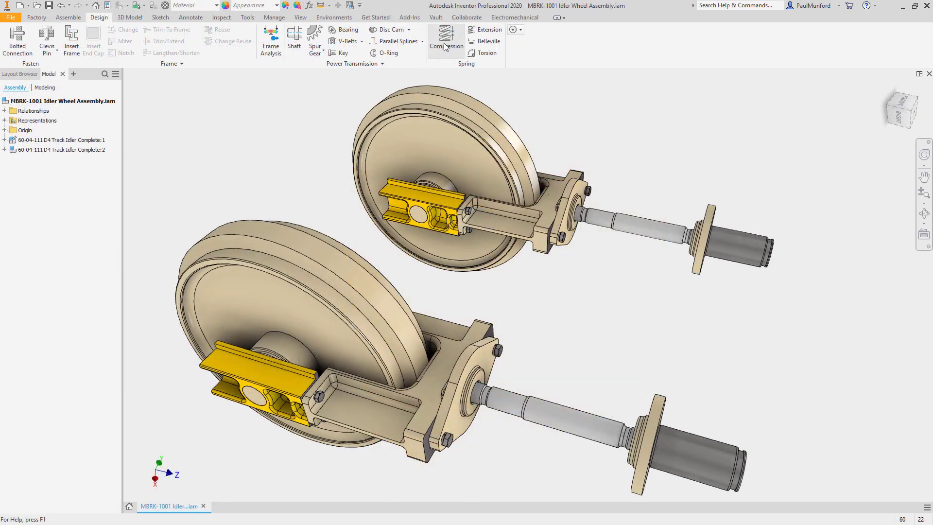
Create a compression spring as a sub-assembly, axis on the upper shaft, starting at the housing face
click(446, 47)
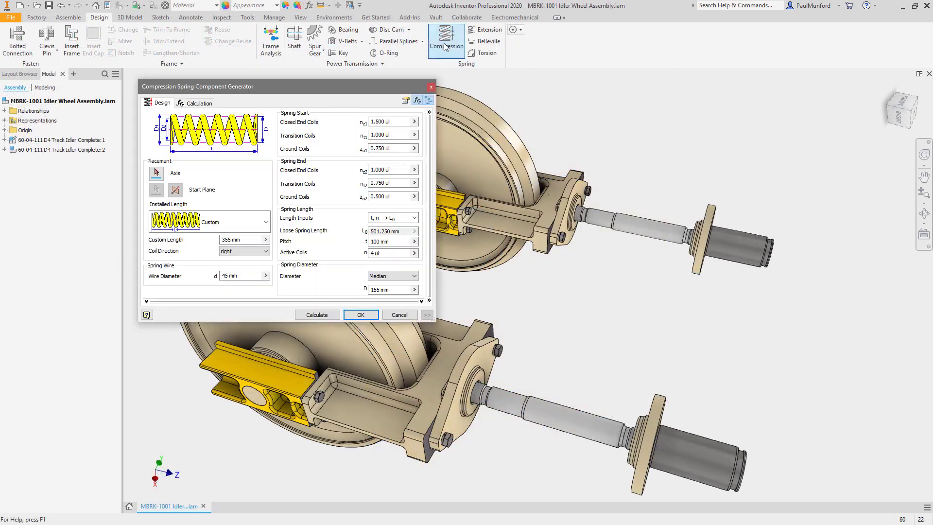
click(429, 101)
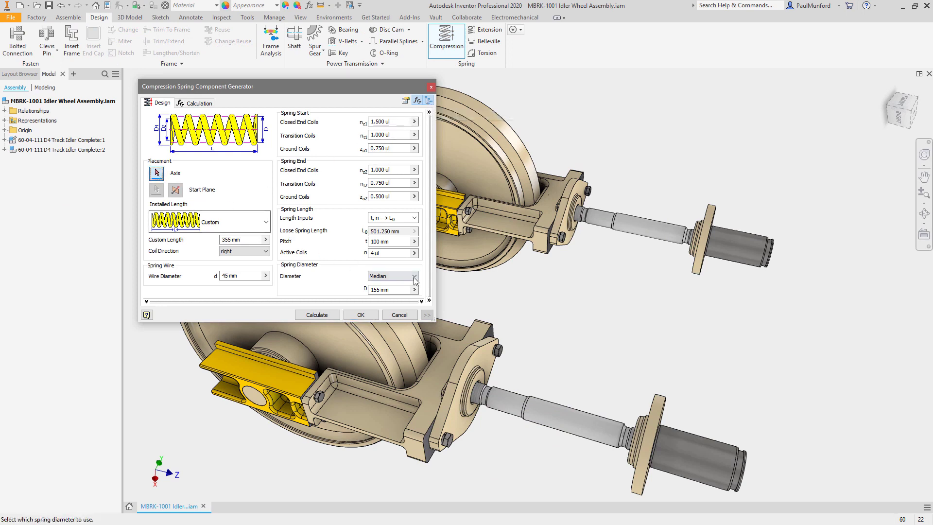
click(638, 234)
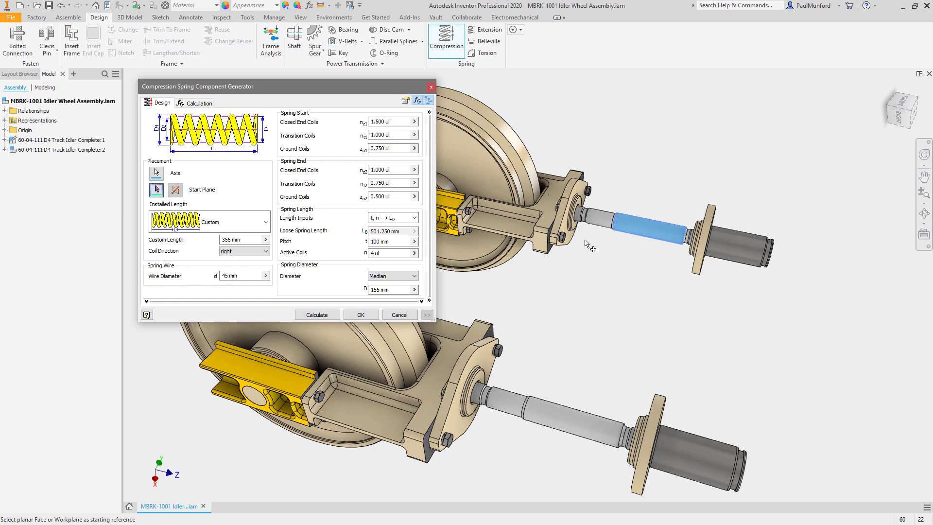
click(577, 218)
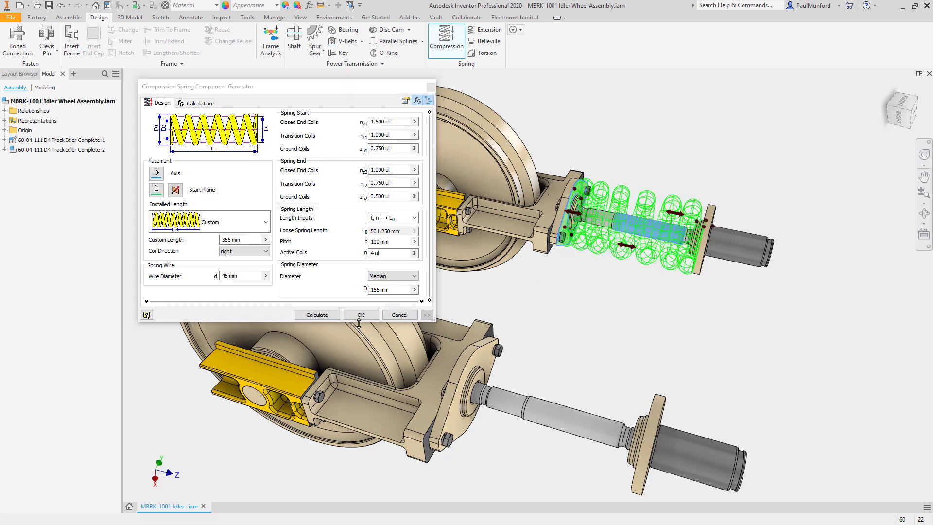
click(358, 315)
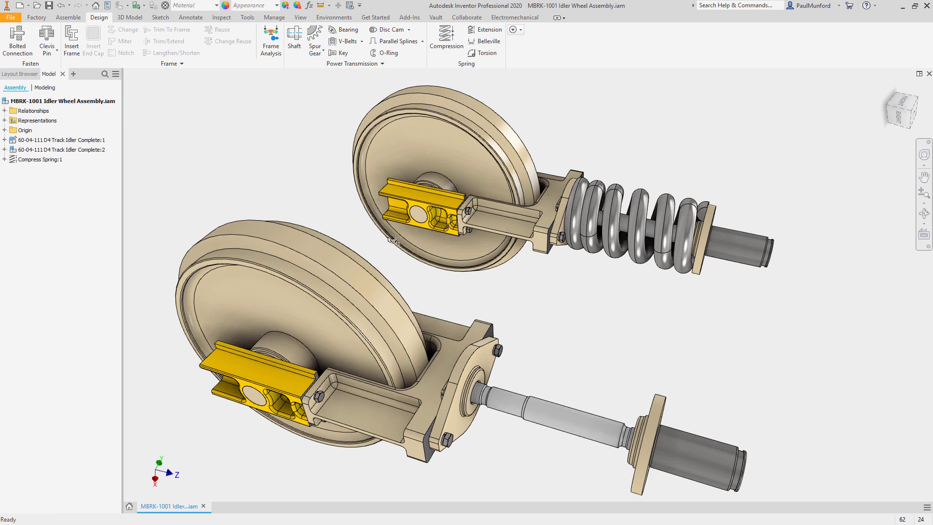
Create a spring on the lower shaft from the flange face, then expand both Compress Spring entries
click(446, 46)
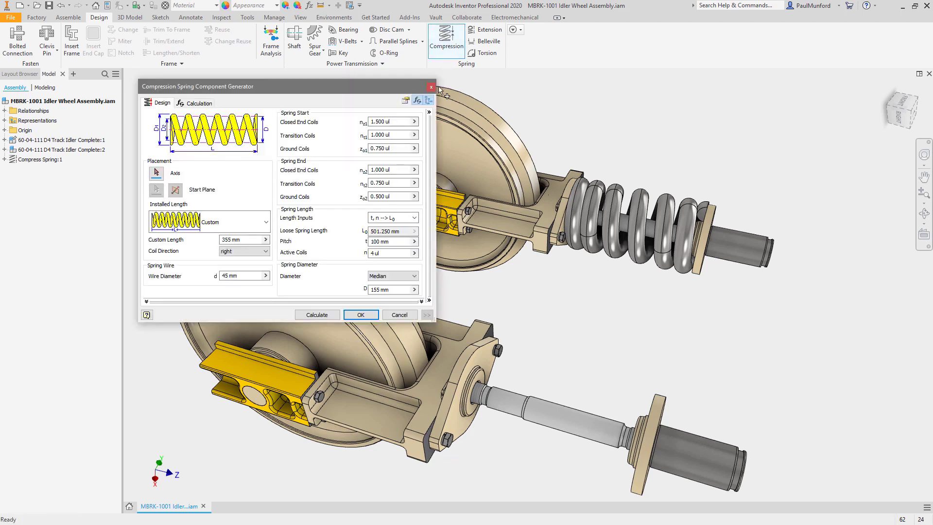
click(428, 100)
click(156, 172)
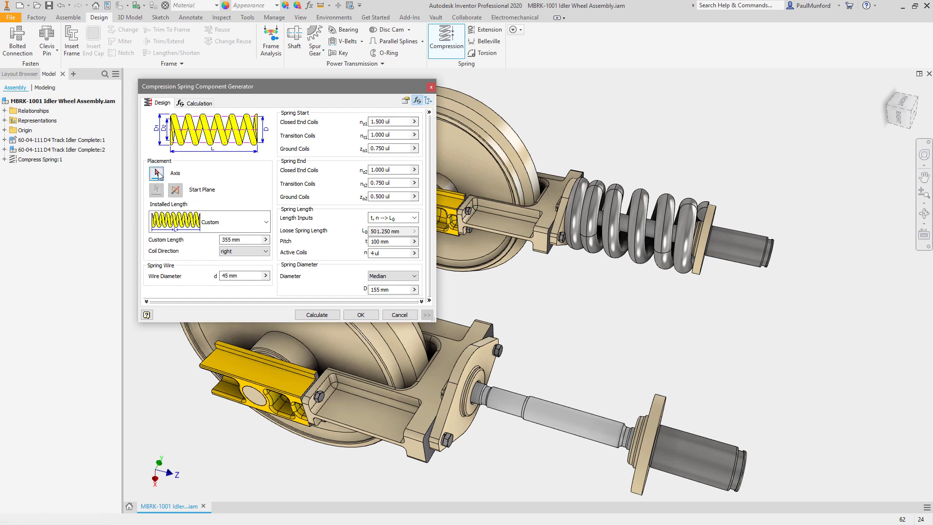
click(542, 416)
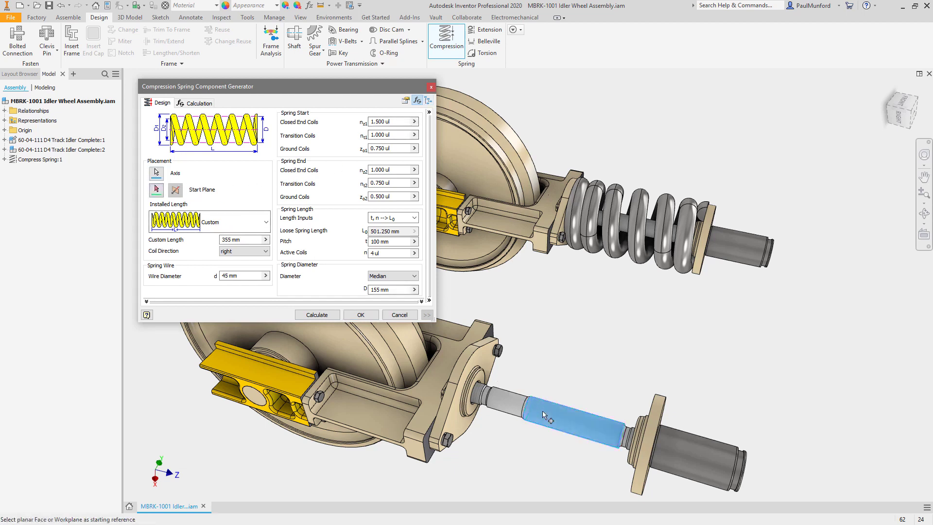
click(466, 430)
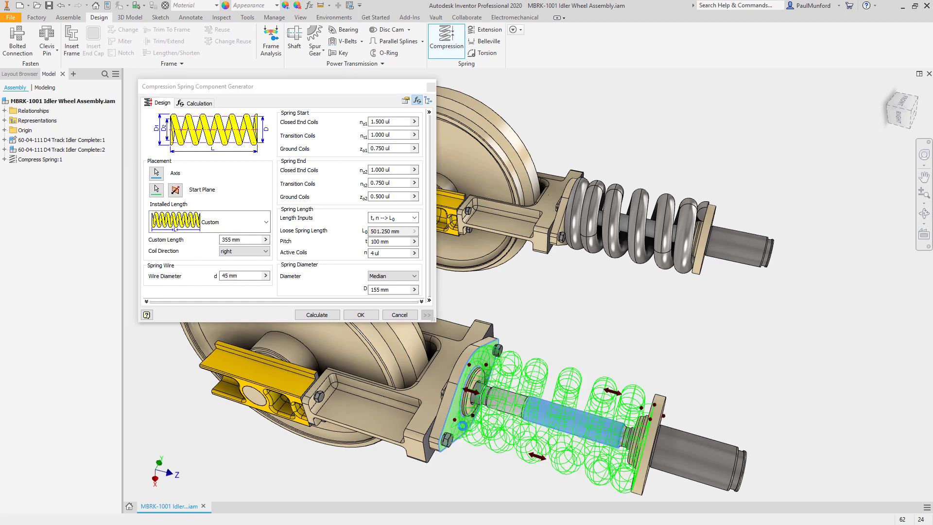
click(362, 314)
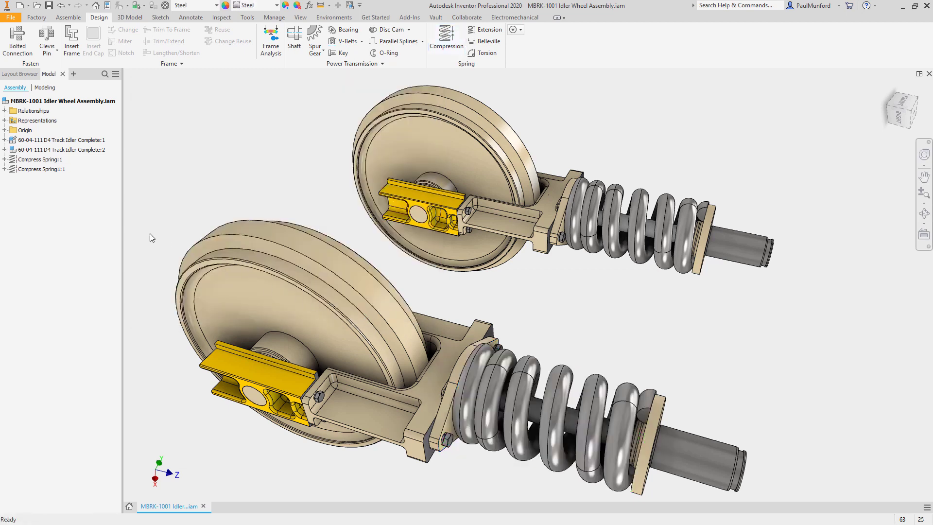
click(5, 160)
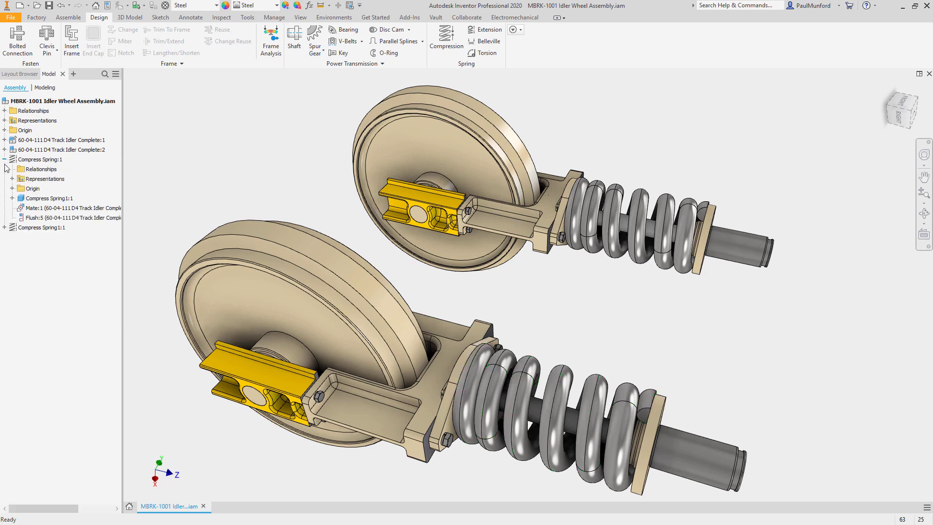
click(4, 228)
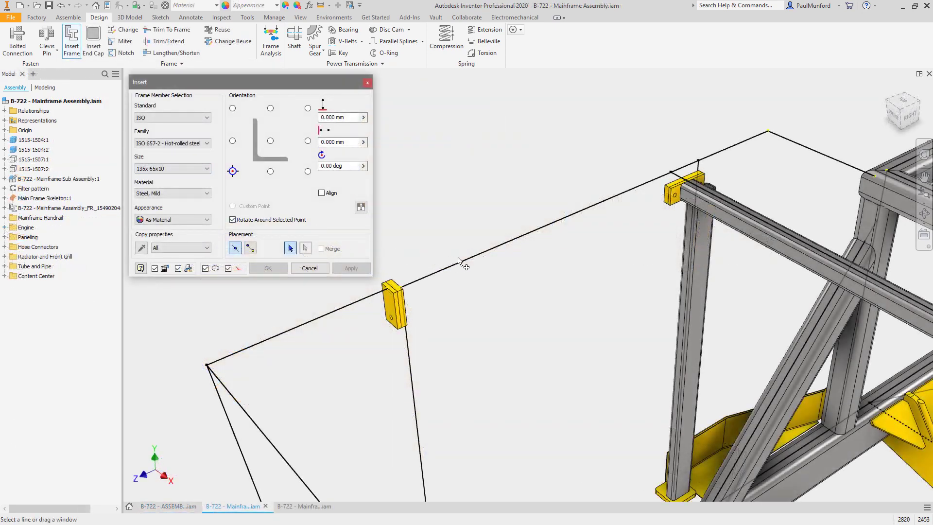
Insert members on the top, vertical and upper-right lines, copying the 50x50x5 square tube profile
click(461, 262)
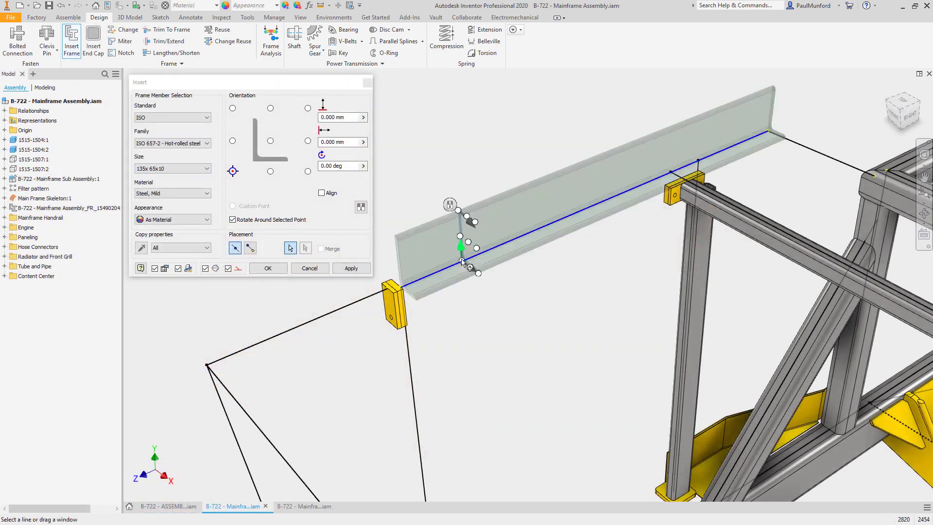
click(466, 219)
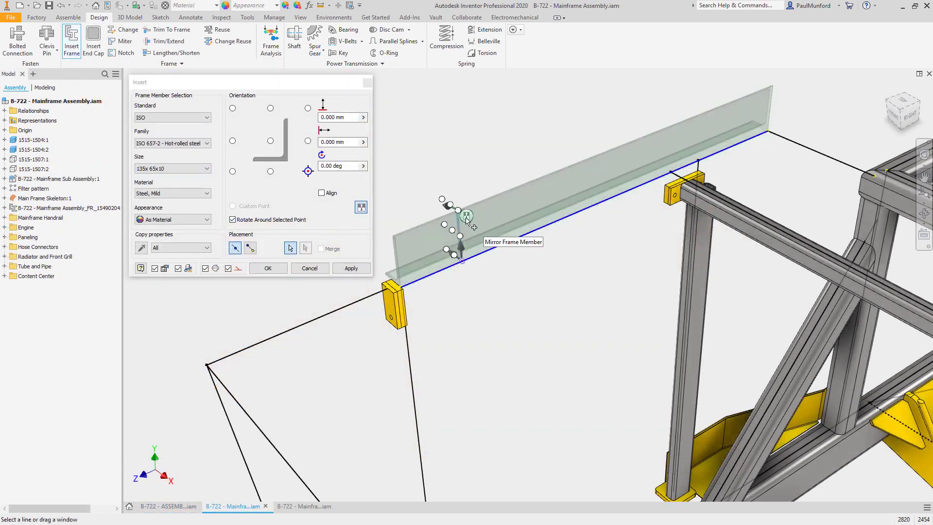
click(361, 208)
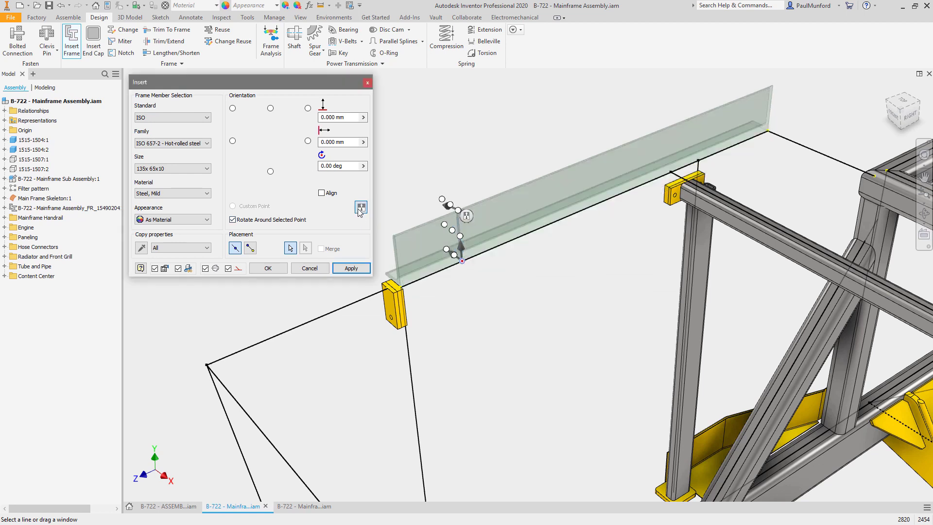
click(360, 208)
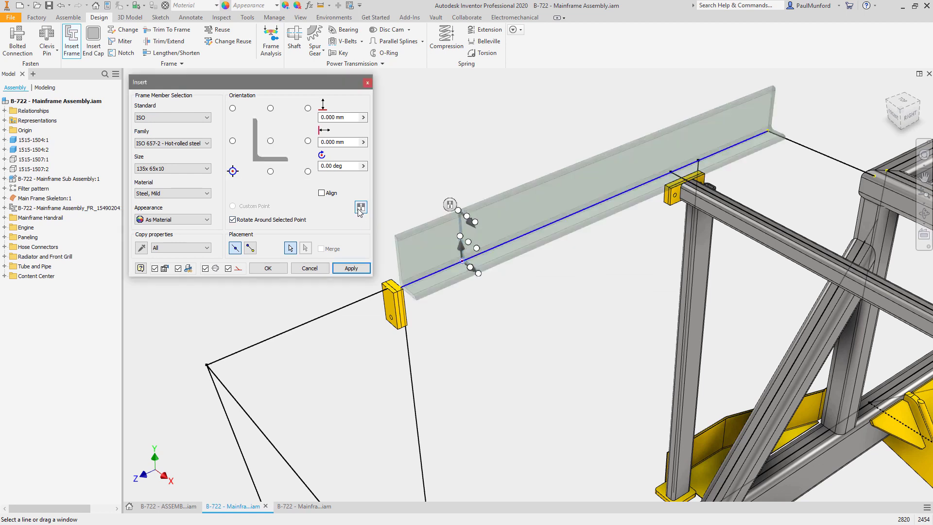
click(411, 372)
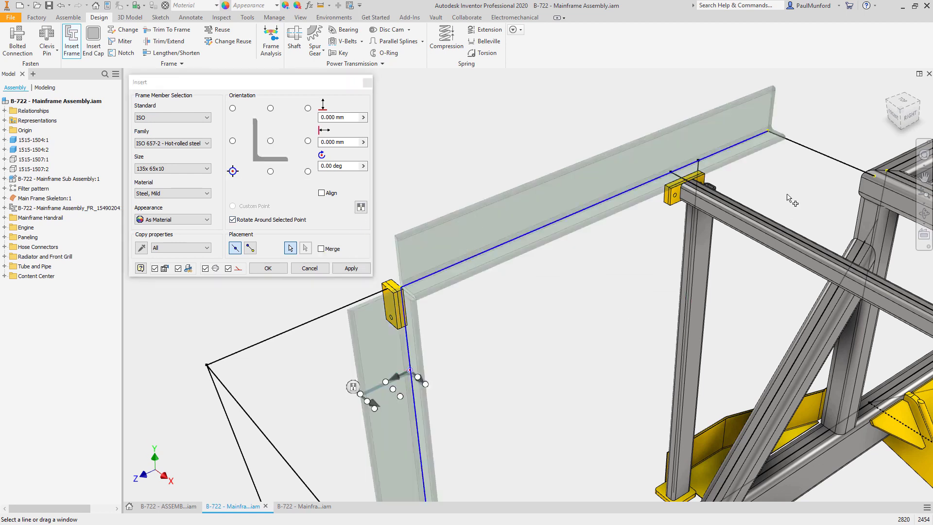
click(811, 148)
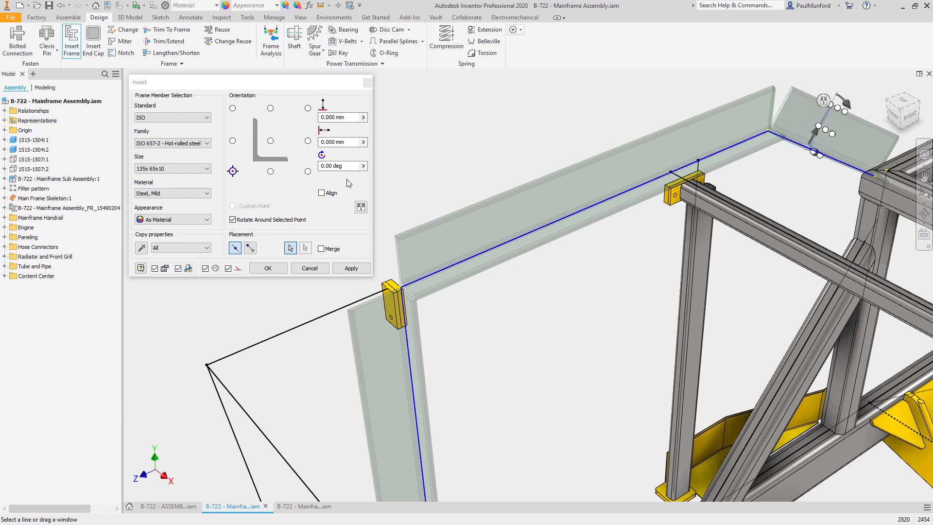
click(144, 249)
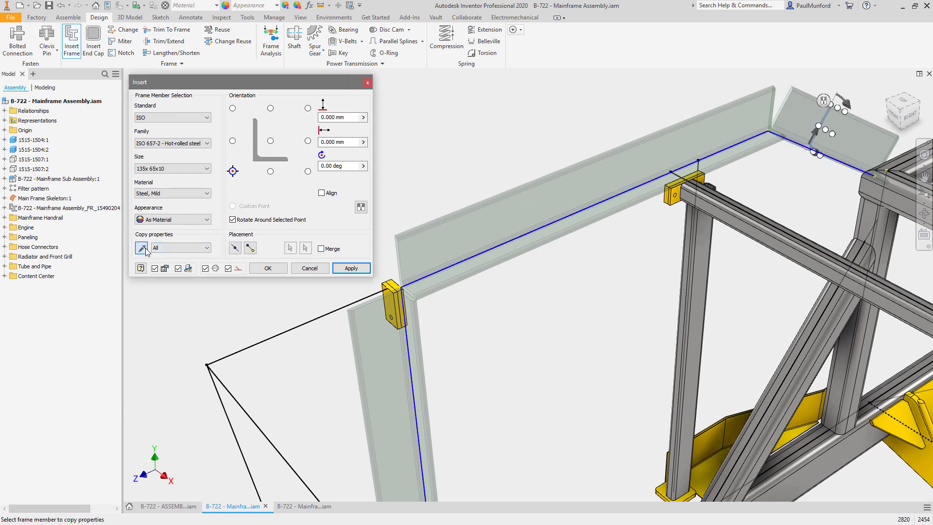
click(756, 238)
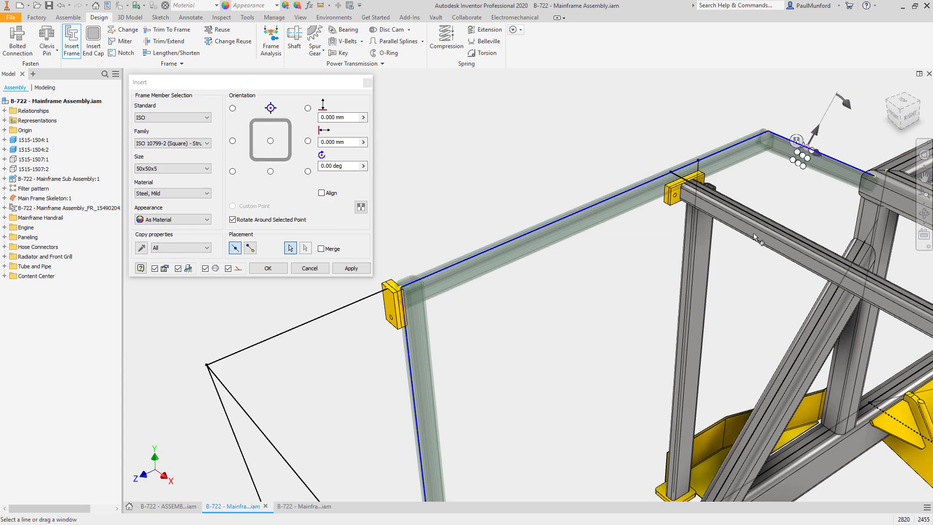
right_click(755, 237)
click(770, 237)
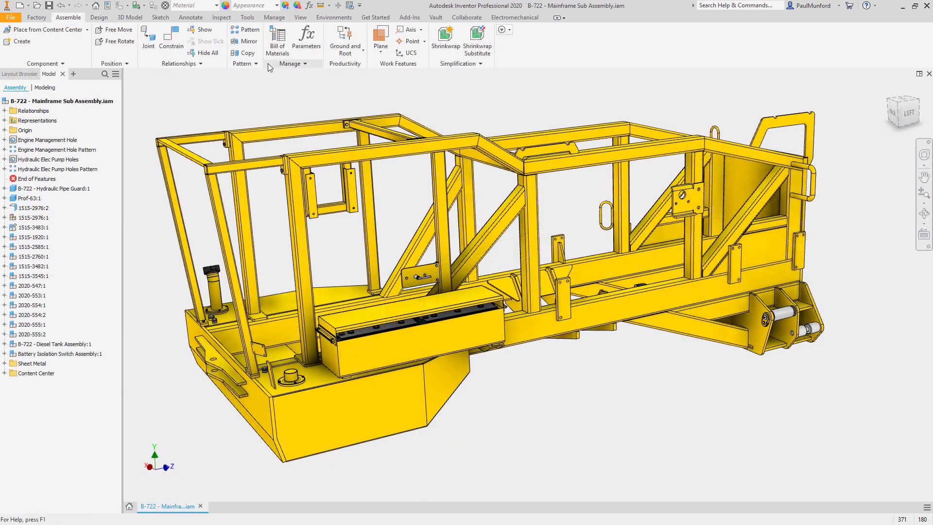
Add a virtual component named 'Hydraulic Fluid' to the Bill of Materials
click(276, 53)
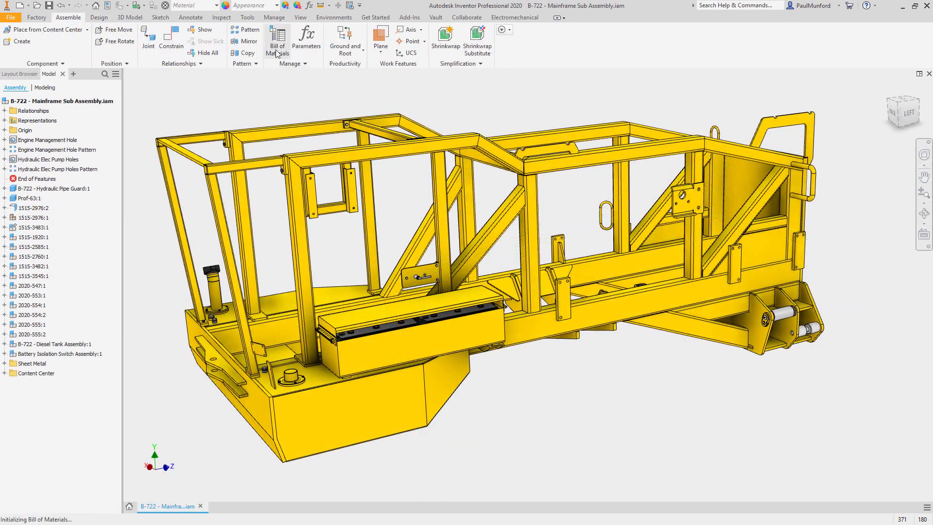
click(397, 93)
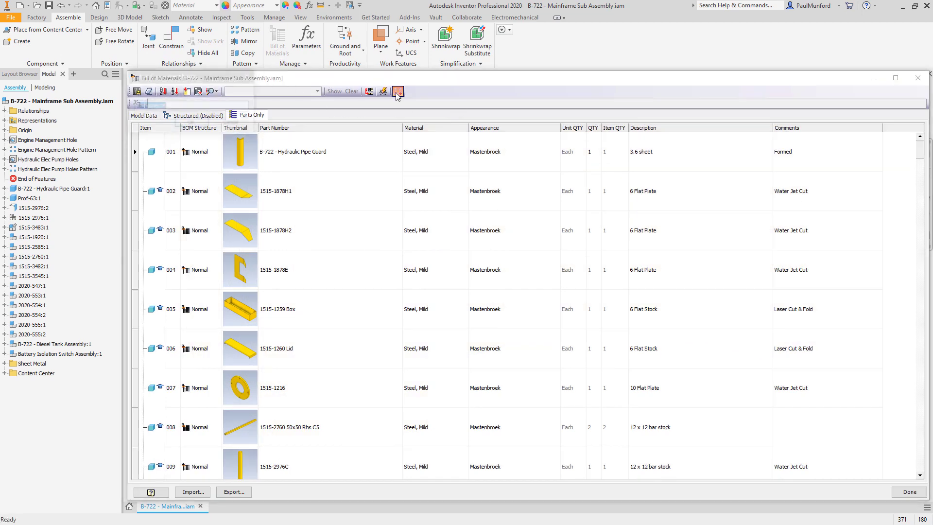
text(Hydraulic Flu)
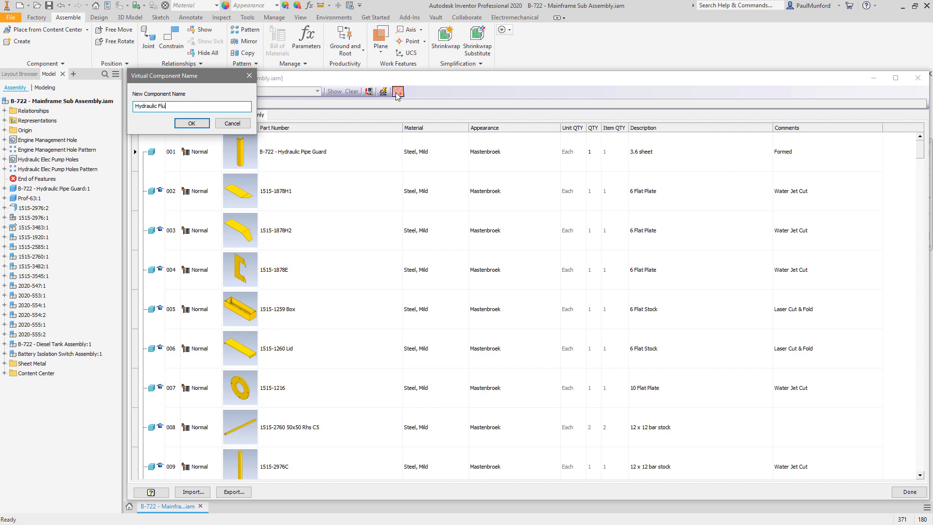
text(id)
click(208, 124)
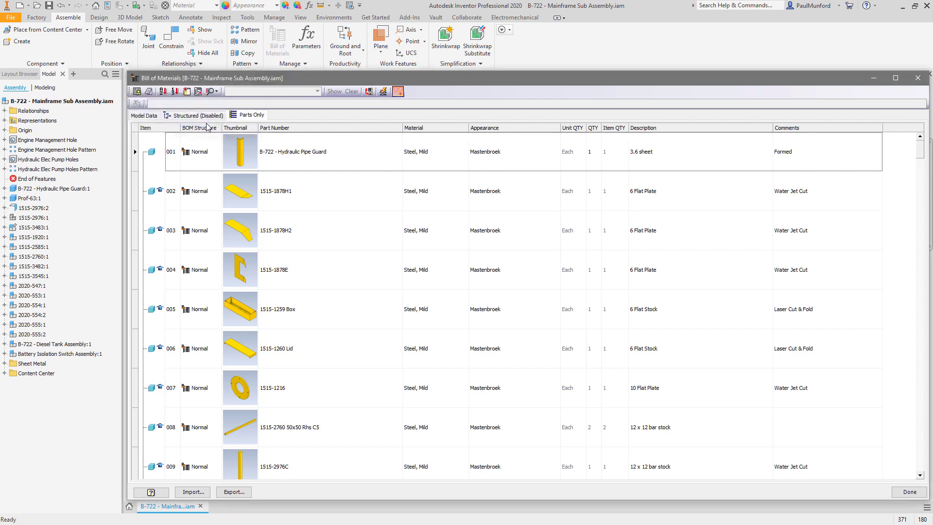
Set row 148's BOM structure to Purchased and begin editing its description
click(208, 415)
click(217, 427)
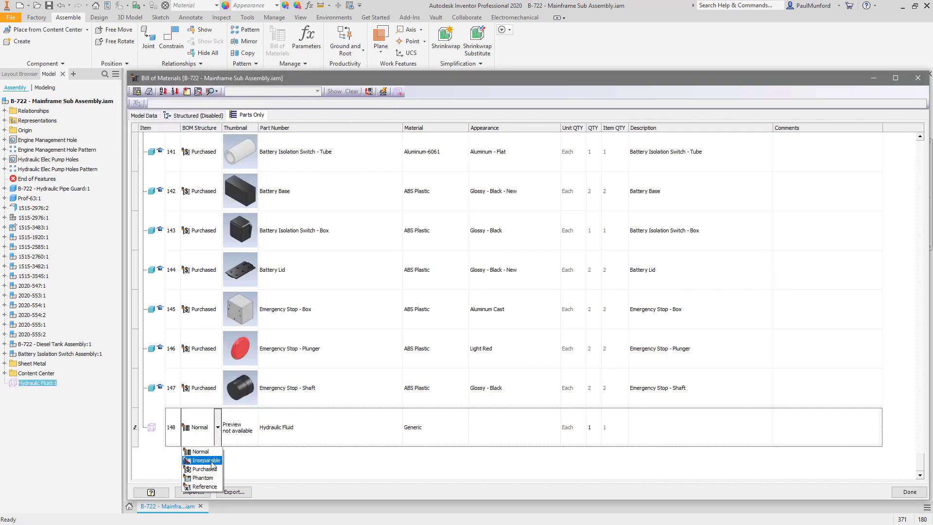
click(213, 470)
click(653, 431)
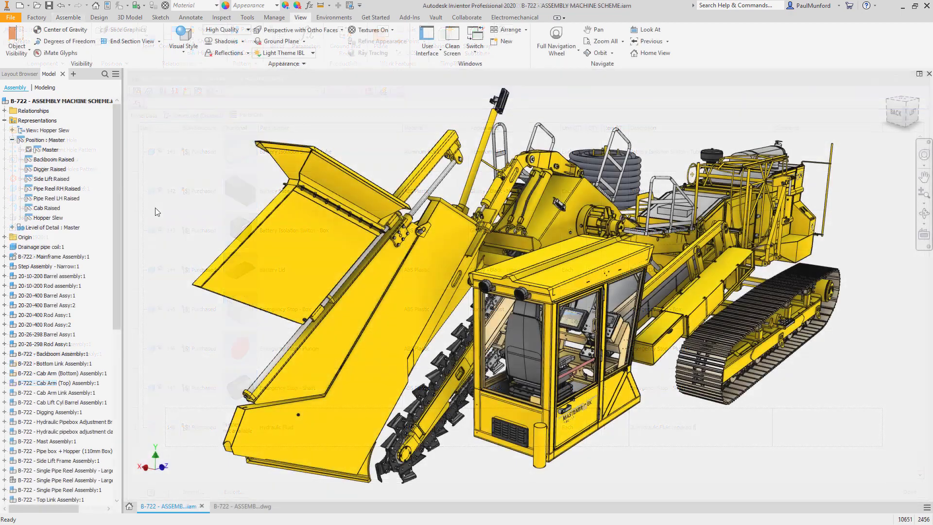
Move Hopper Slew directly under Master in the position list and activate it
drag(48, 217, 61, 156)
right_click(62, 156)
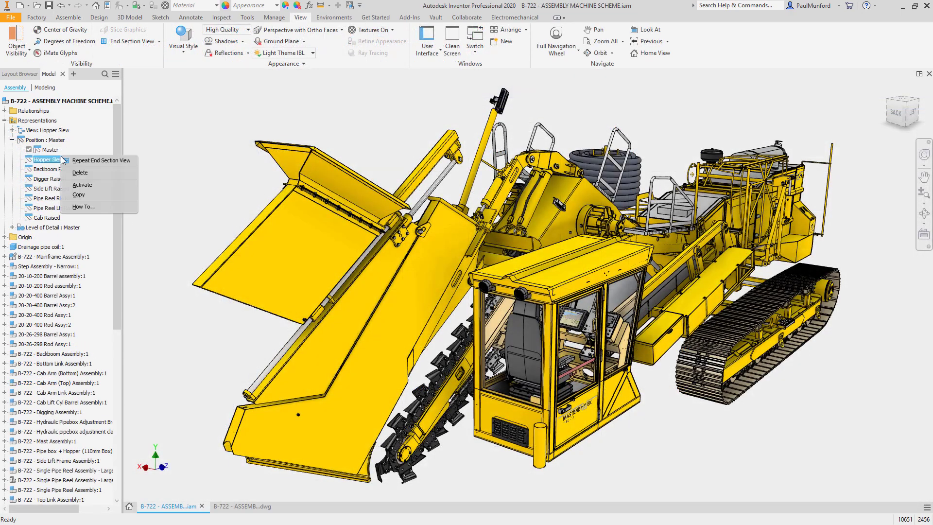
click(77, 185)
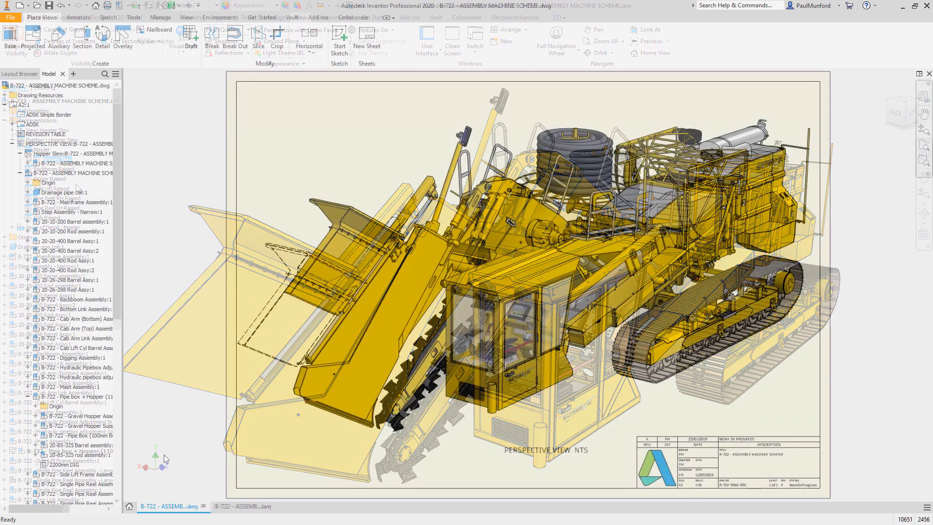
Add custom iProperty General Notes with value 'Components to be stamped with part num'
right_click(103, 417)
click(138, 507)
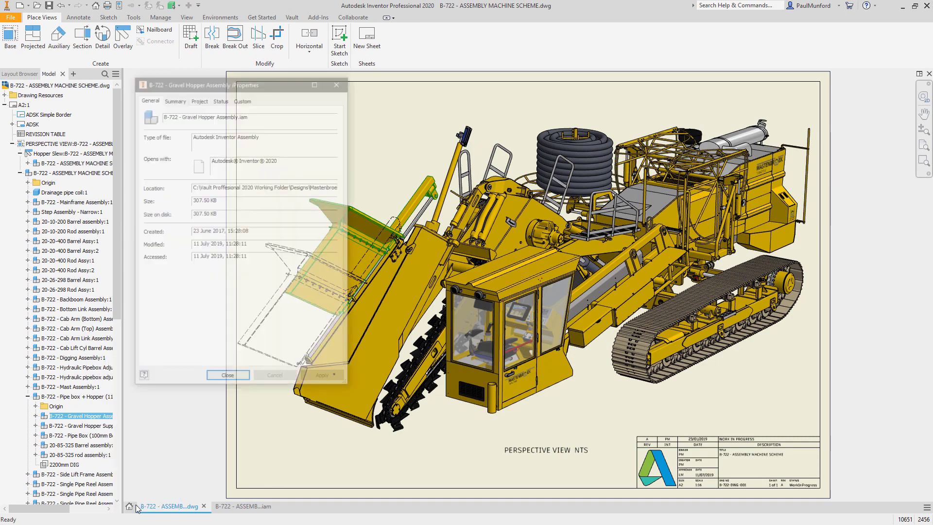
click(243, 99)
text(General Notes)
key(Tab)
key(Tab)
text(Components to be stamped with part num)
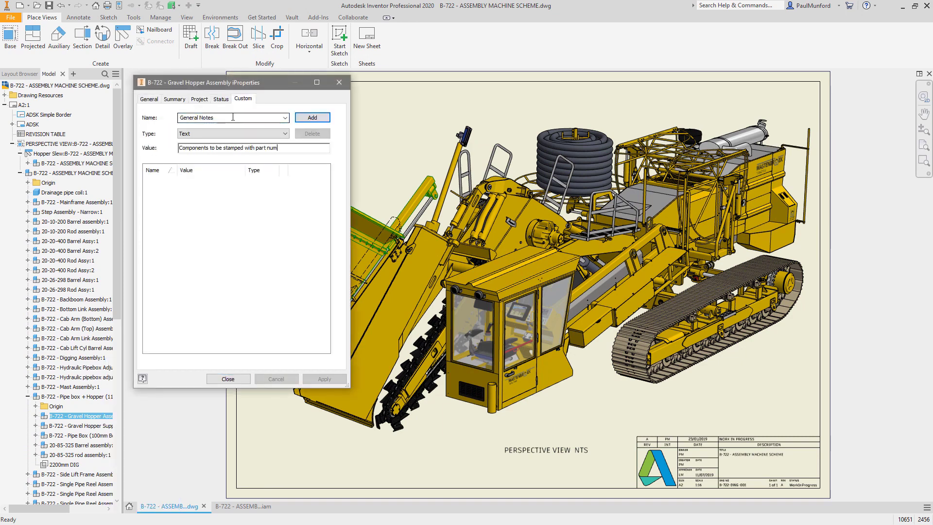
key(Return)
Add Fabrication notes 'Welding to be in acordance' and Machined Components 'Remove all burrs and sharp edges'
text(Fabrication notes)
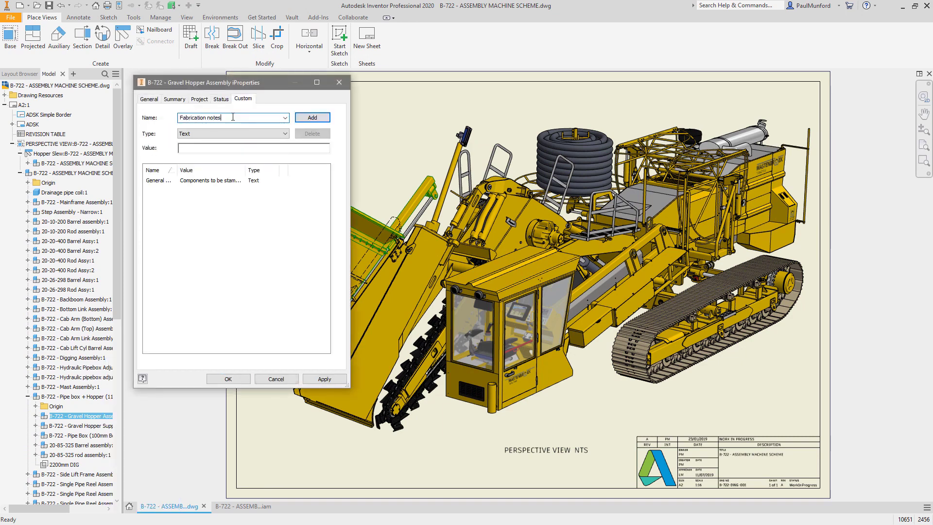
key(Tab)
key(Tab)
text(Welding to be in acordance)
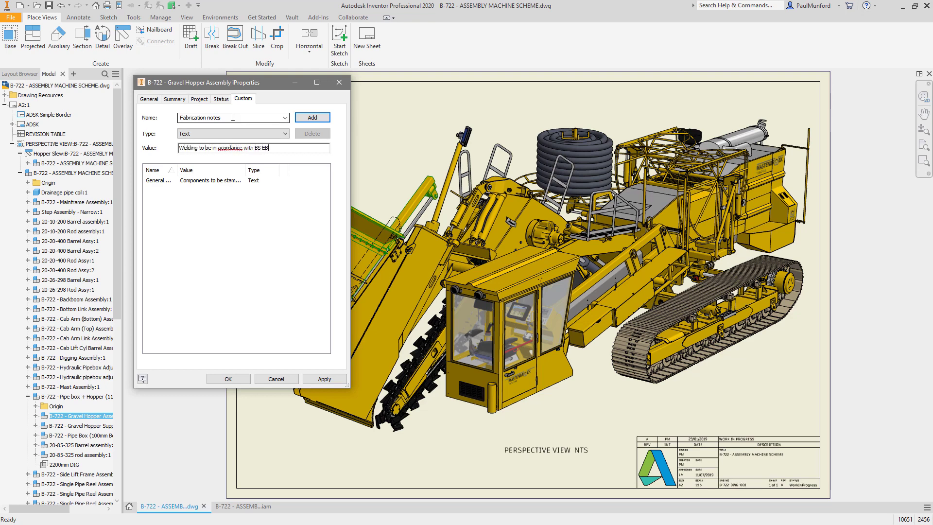
key(Return)
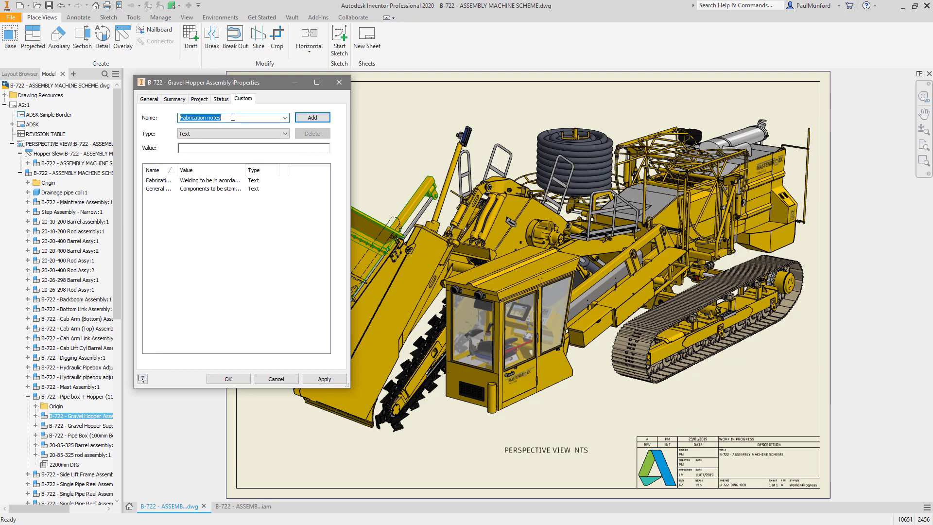
text(Machined Components)
key(Tab)
key(Tab)
text(Remove all burrs and sharp edges)
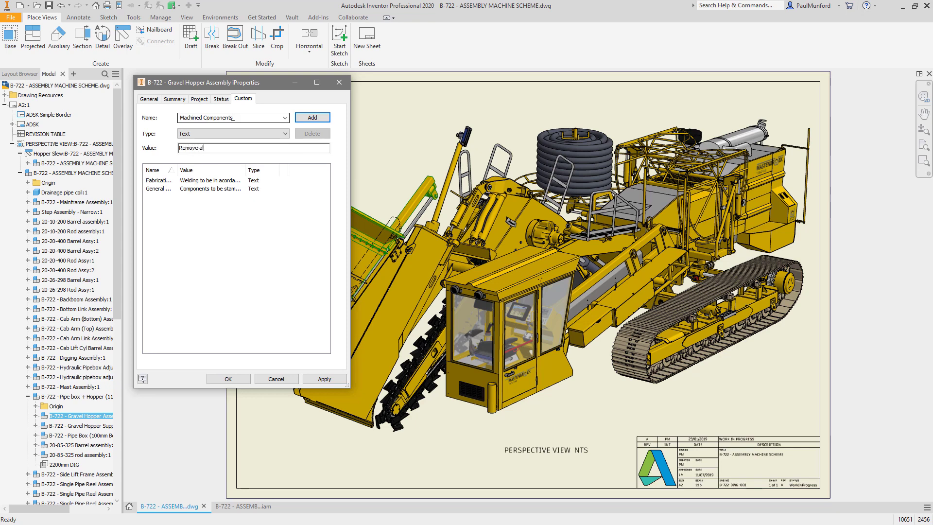
key(Return)
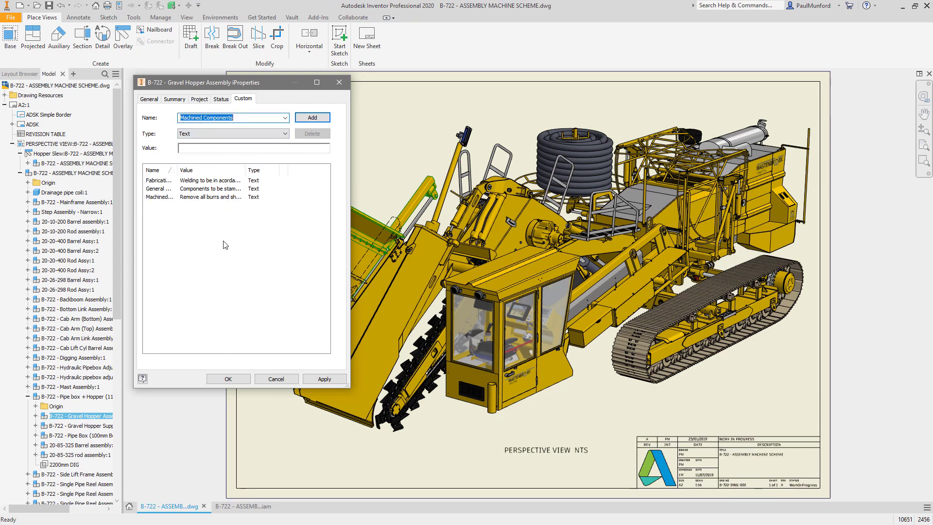
click(228, 379)
Fix the Fabrication notes value's spelling from 'acordance' to 'accordance'
right_click(108, 416)
click(146, 506)
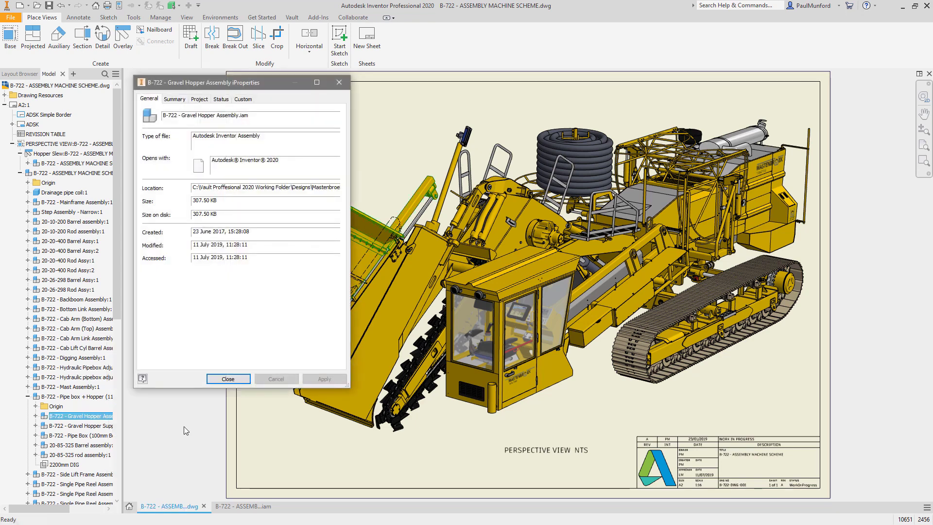
click(244, 99)
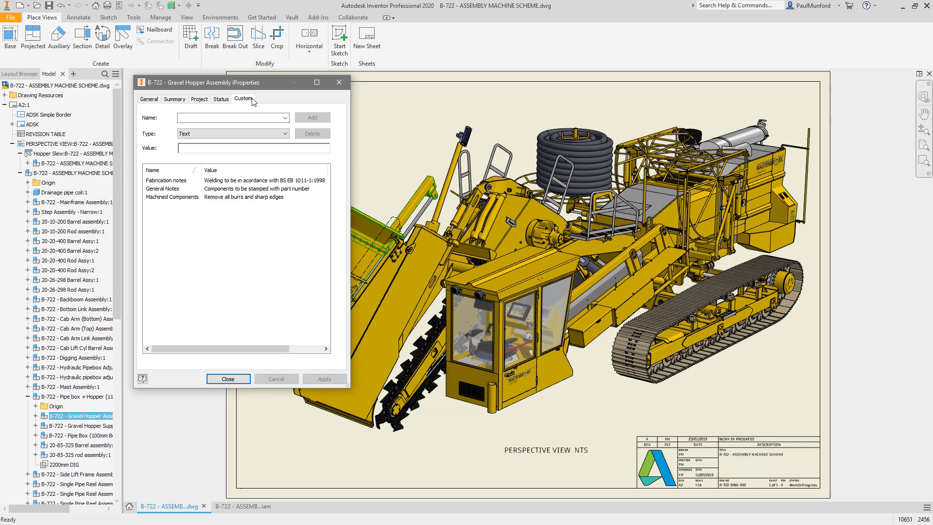
click(245, 181)
click(238, 147)
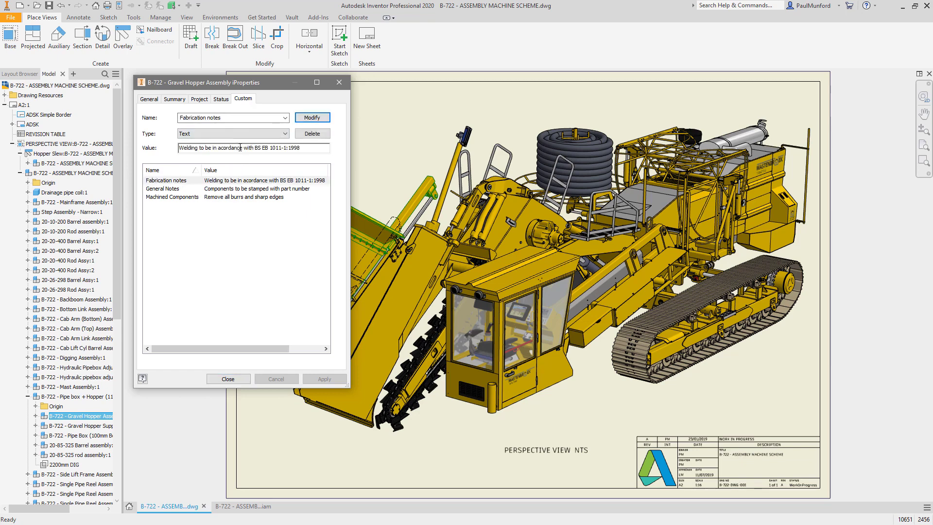
right_click(240, 148)
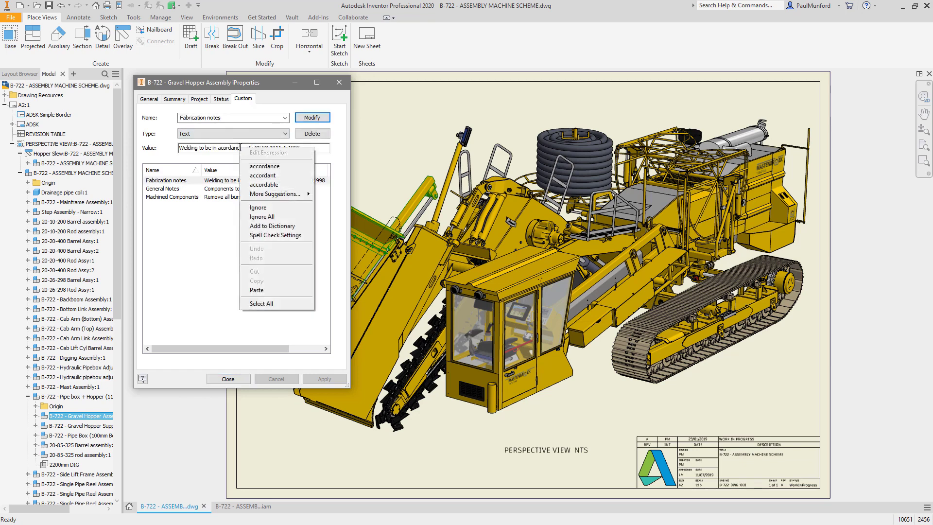
click(265, 166)
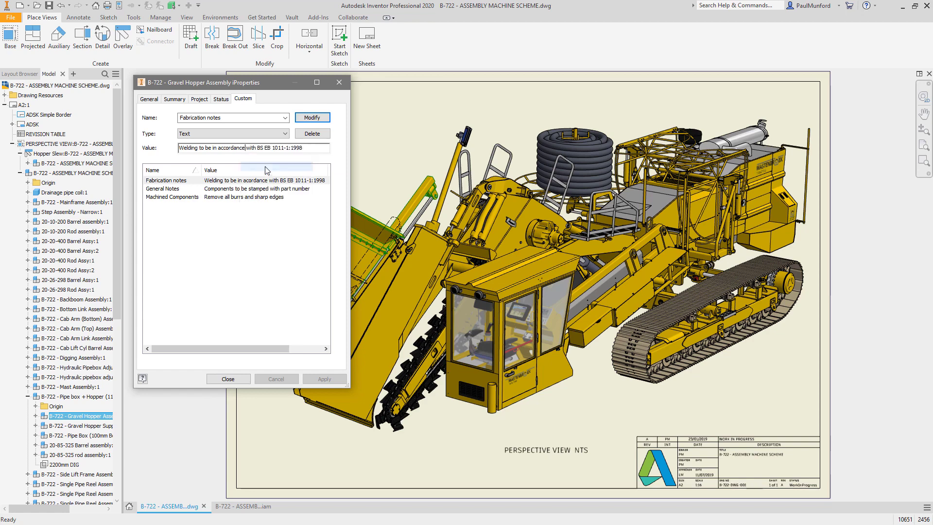
click(302, 120)
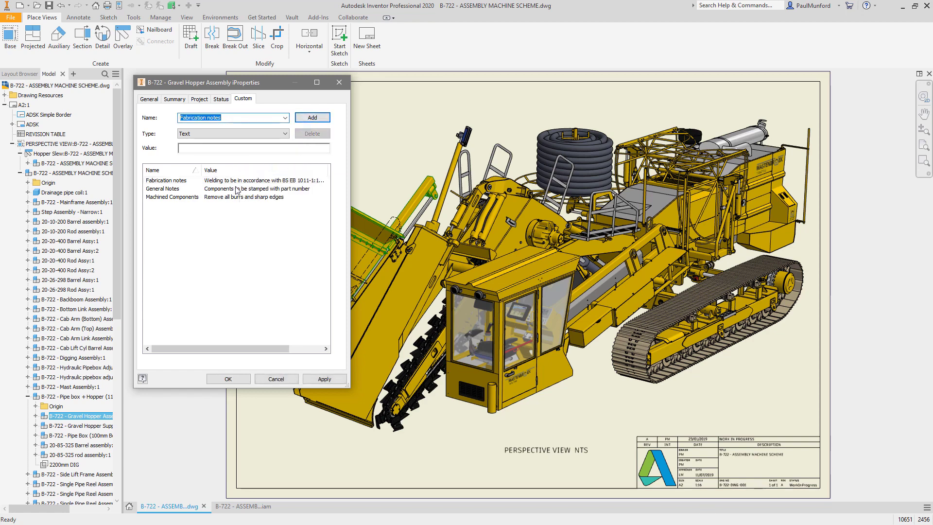
Delete the General Notes and Machined Components custom properties
click(220, 196)
shift+click(220, 191)
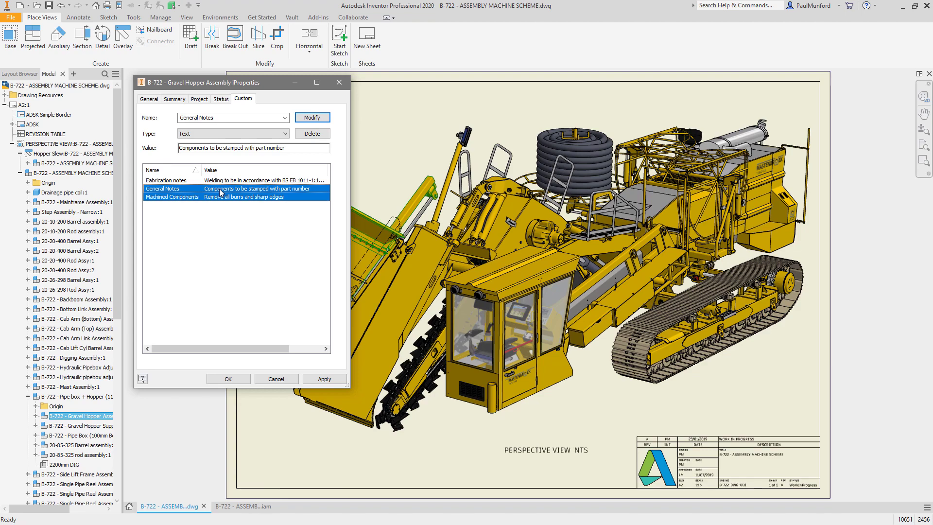
click(315, 135)
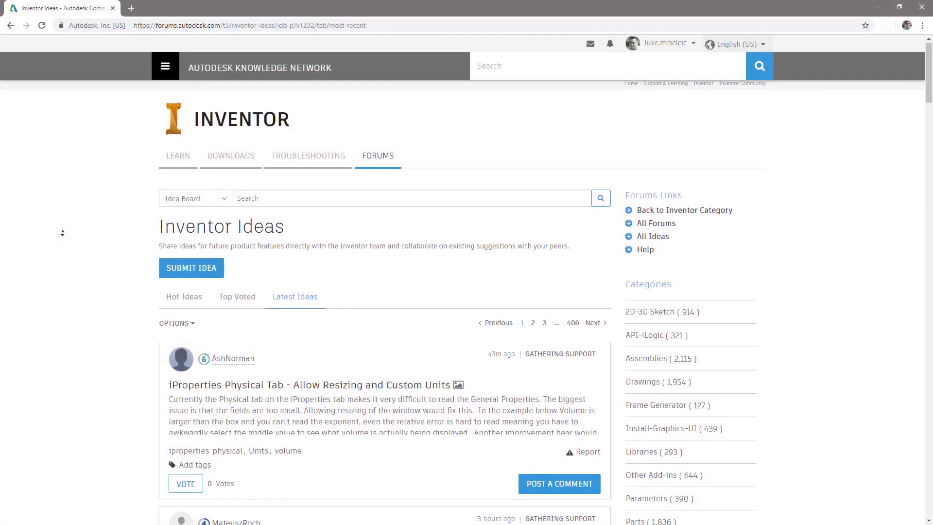
Scroll down through the Inventor Ideas board posts
scroll(63, 234, down, 4)
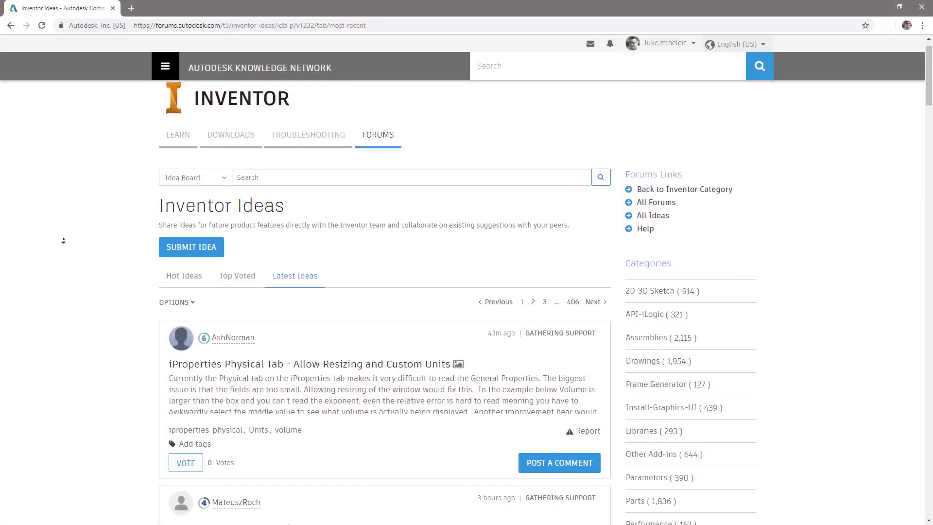
scroll(63, 242, down, 5)
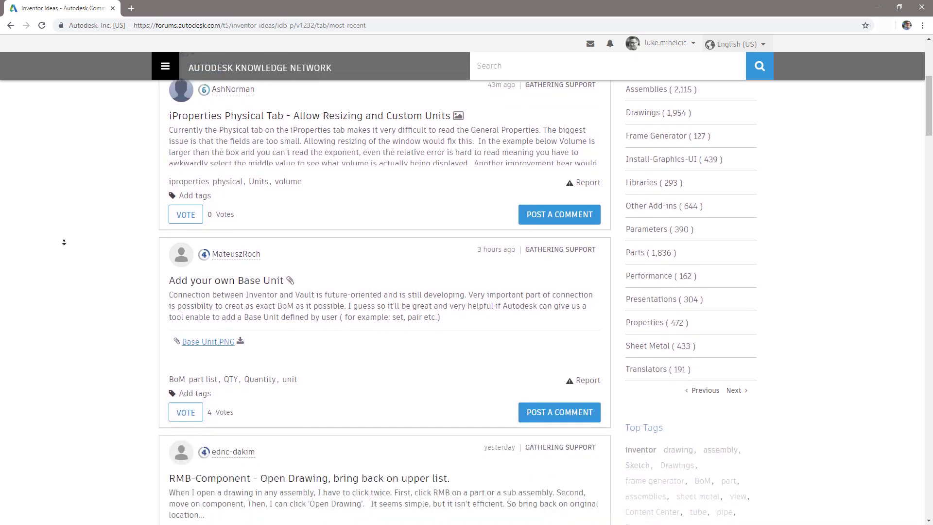
scroll(63, 242, down, 5)
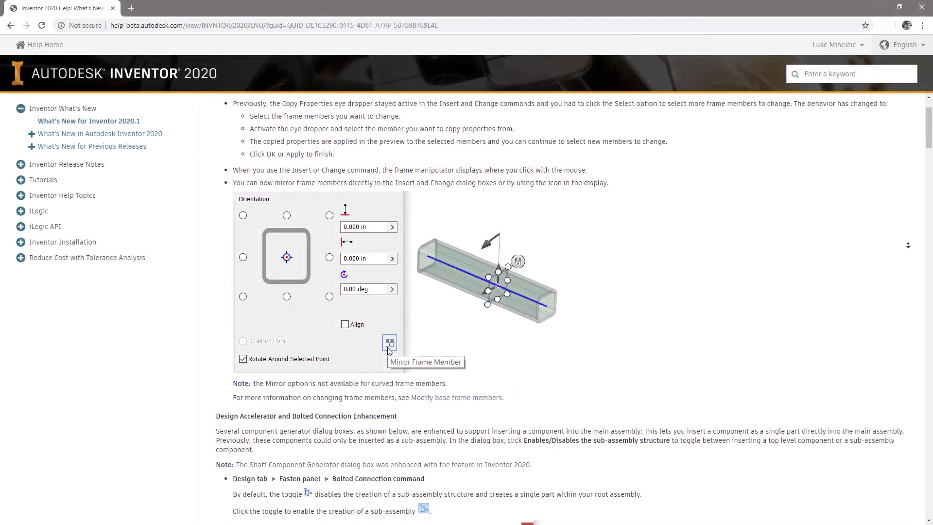
Scroll through the What's New for Inventor 2020.1 page down to Positional Representations Enhancements
scroll(908, 245, down, 10)
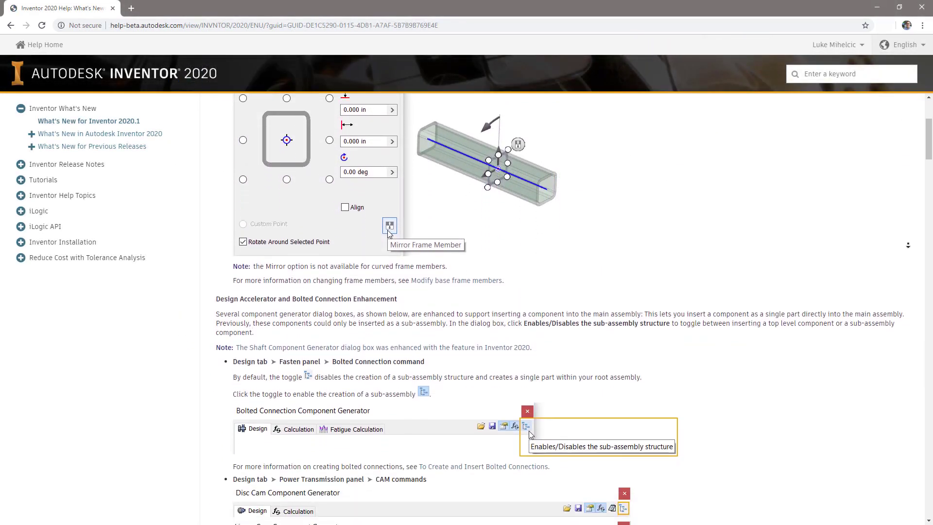
scroll(908, 245, down, 10)
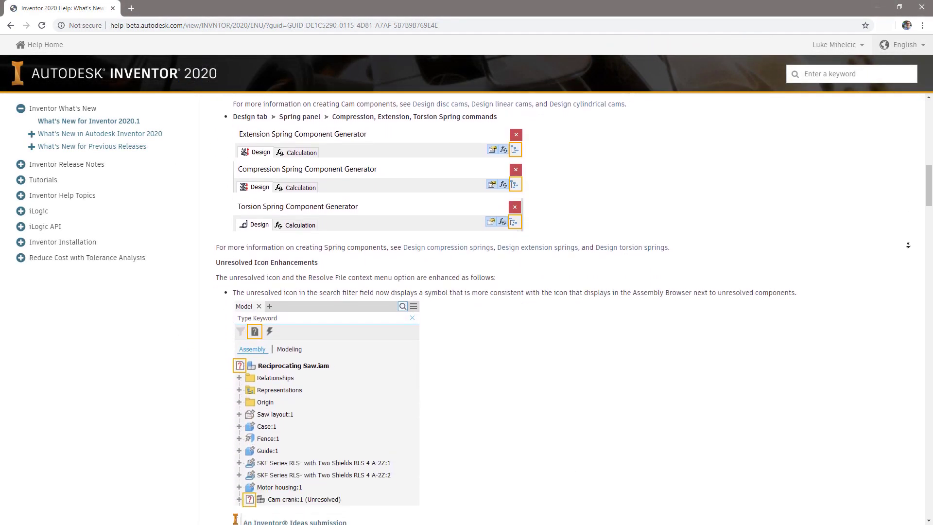
scroll(907, 245, down, 9)
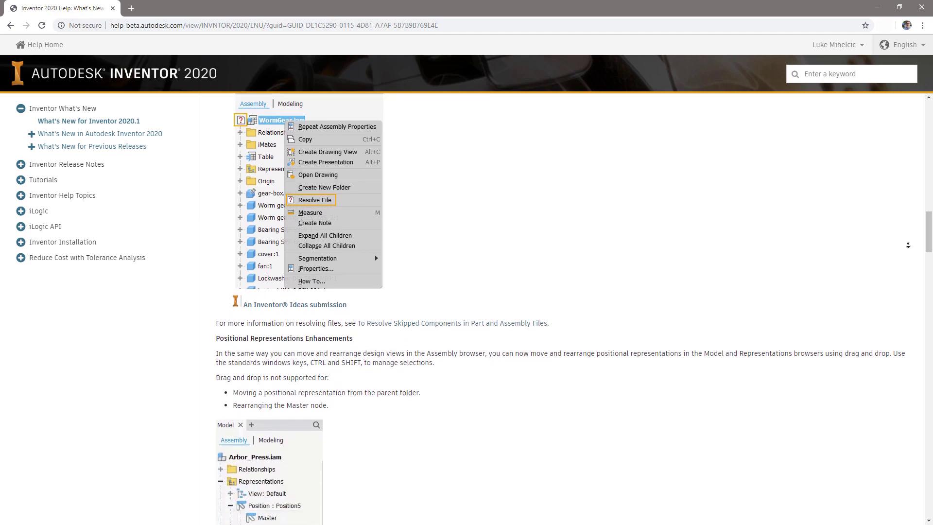